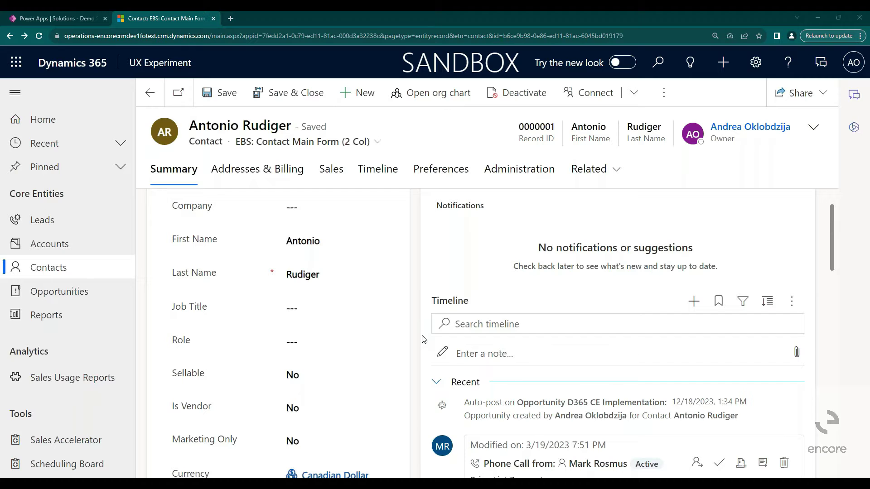
Examine the contact's personal details on the Summary form, including the Birthday field
scroll(423, 338, "down", 8)
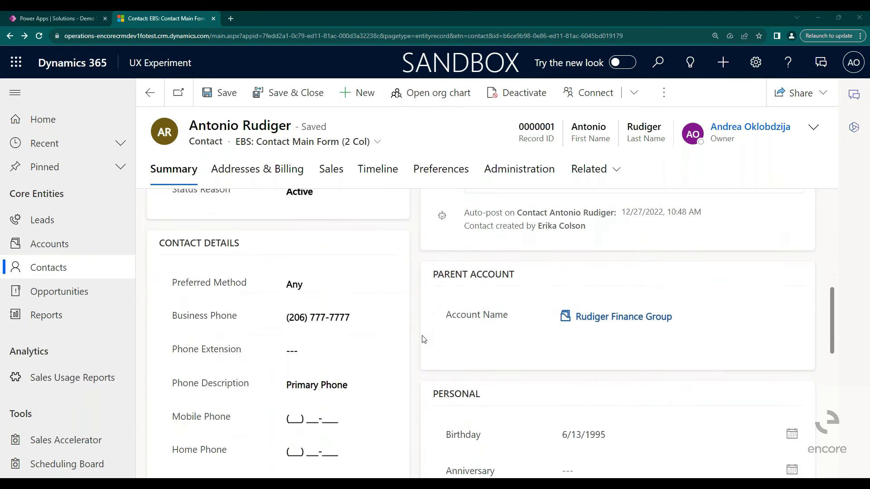
scroll(423, 339, "down", 3)
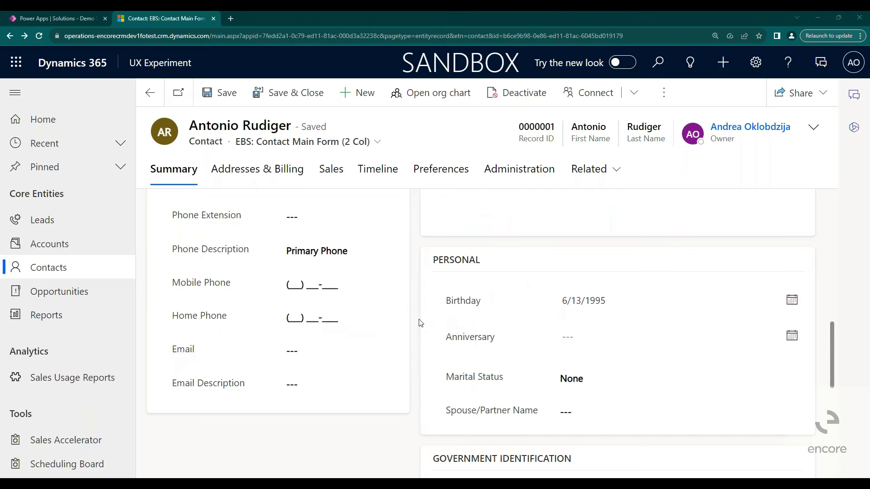
left_click(605, 303)
Switch to Power Apps and start a new column with the display name Age in the Contact table
left_click(44, 21)
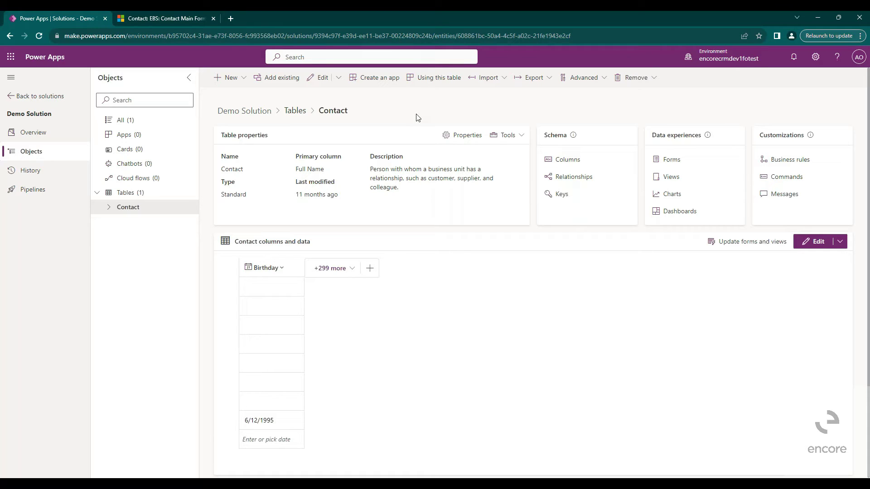
left_click(567, 160)
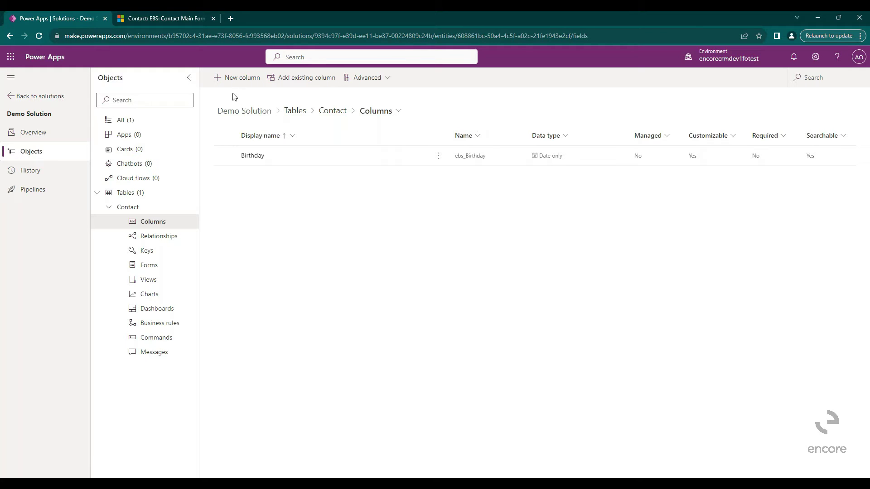
left_click(238, 81)
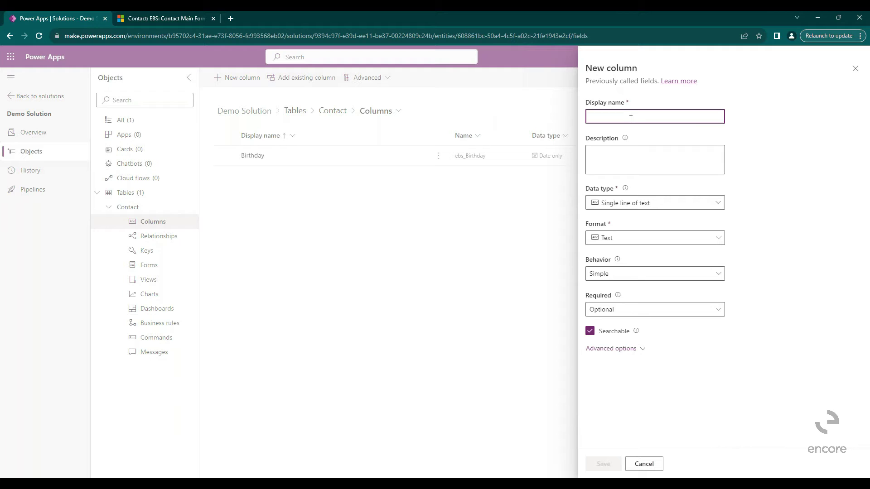
type("Age")
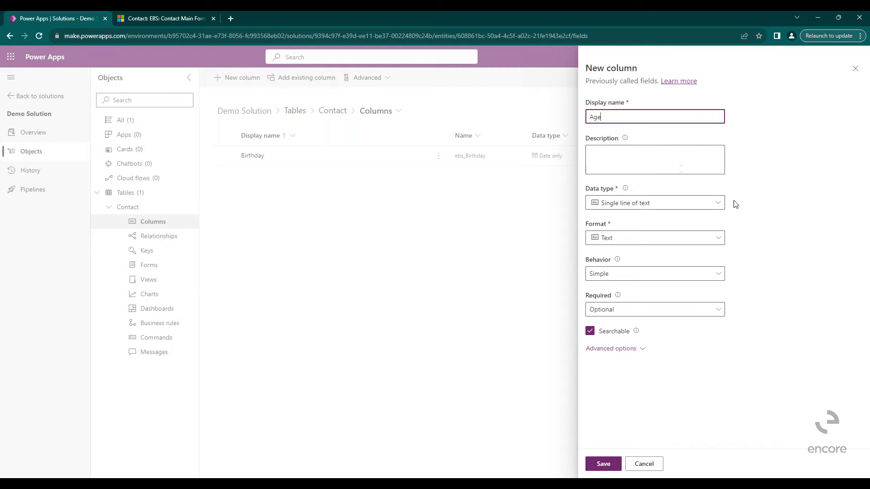
Set the Age column's data type to Whole number, keeping the format at None
left_click(719, 209)
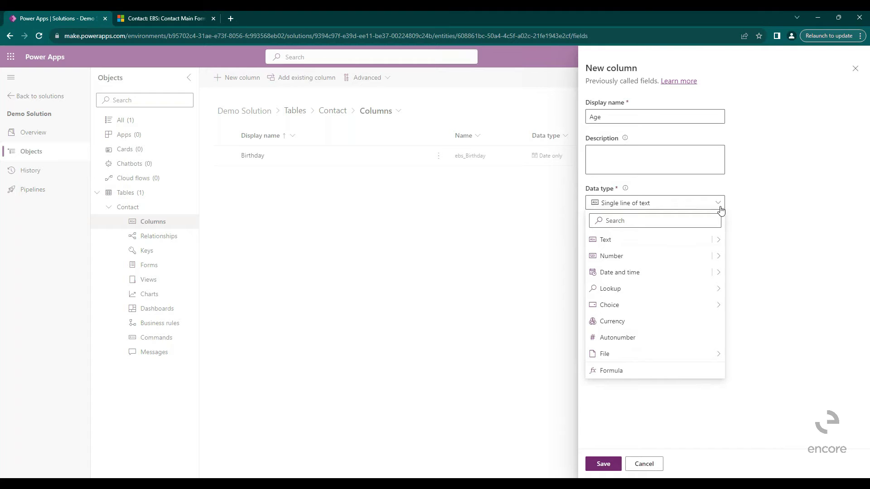
mouse_move(719, 254)
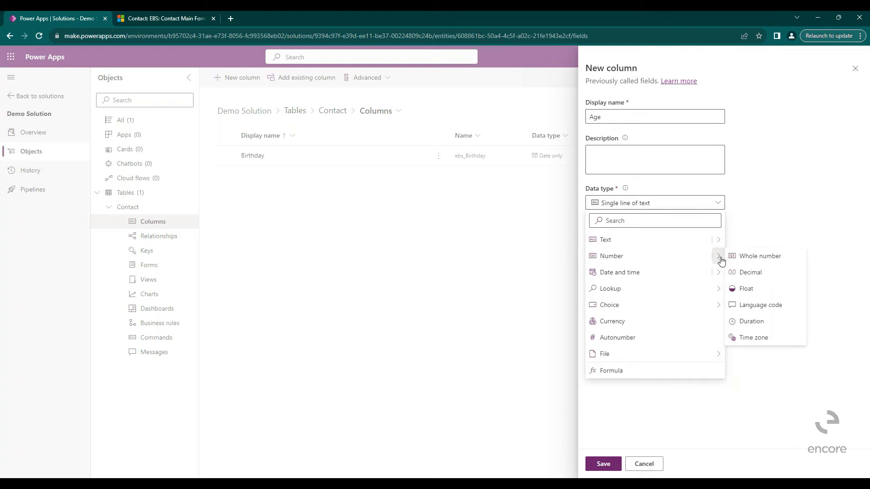
left_click(745, 262)
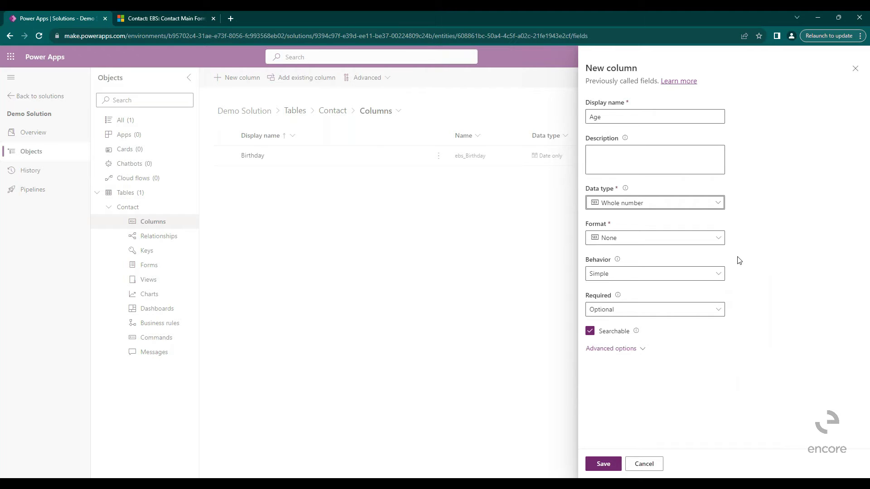
left_click(720, 241)
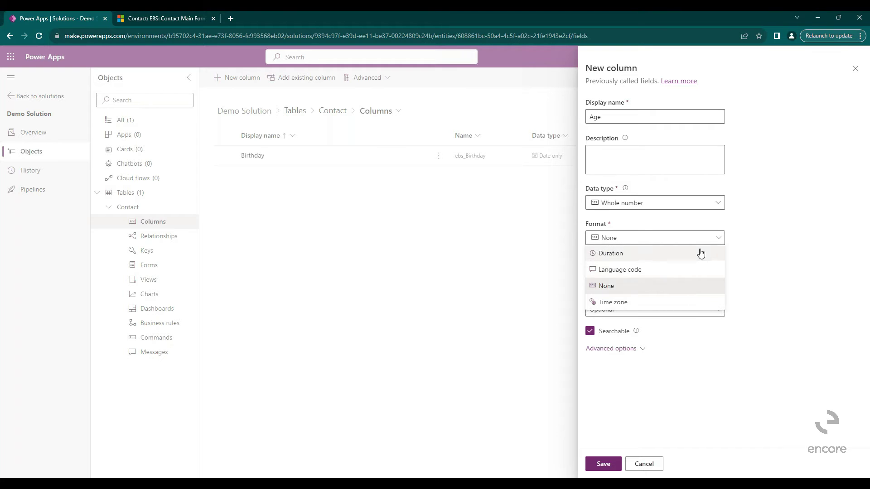
left_click(738, 243)
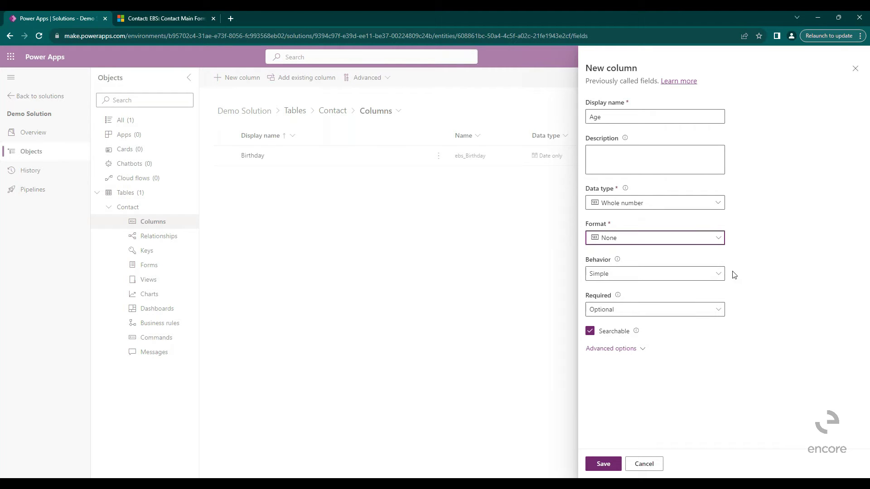
Set the Age column's behavior to Calculated and save the column for editing its calculation
left_click(718, 277)
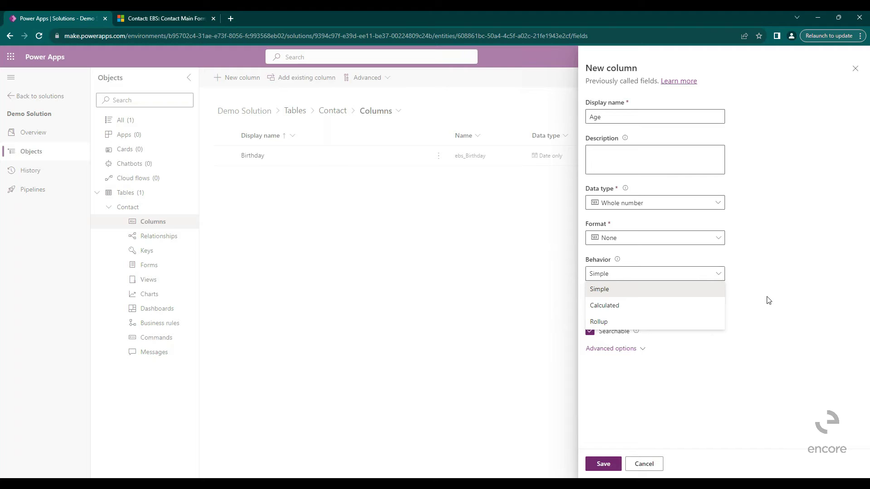
left_click(629, 308)
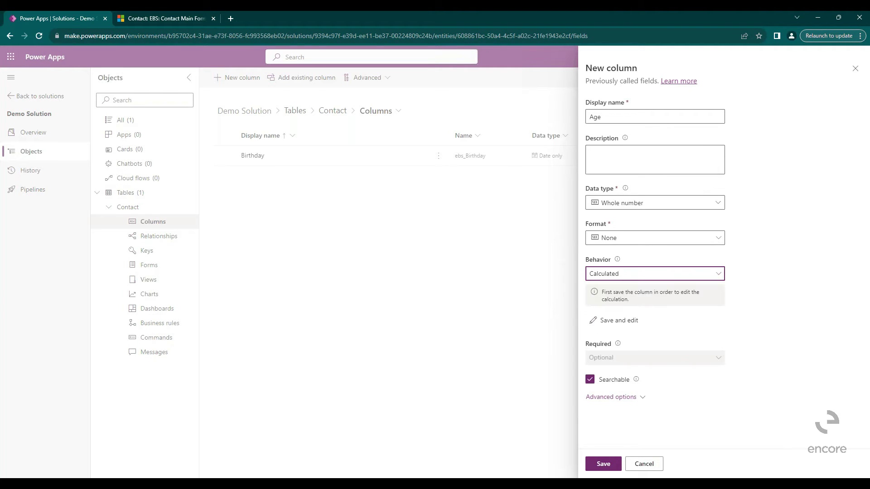
left_click(622, 324)
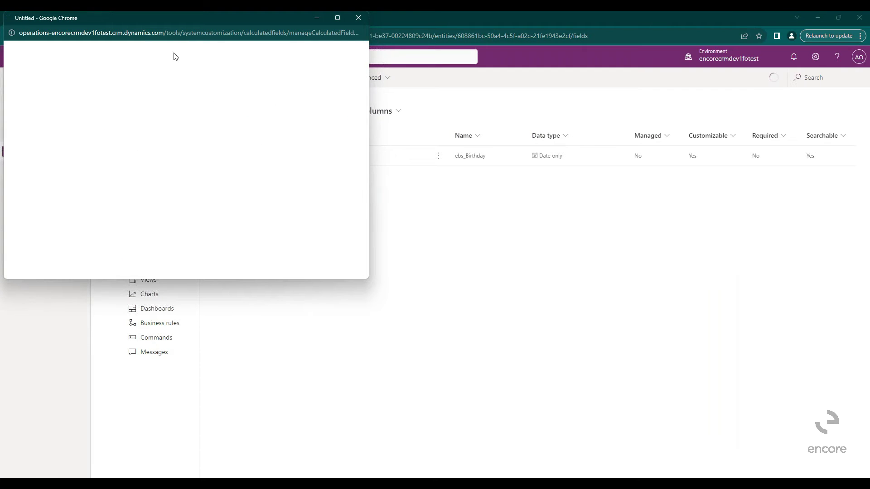
left_click_drag(156, 23, 321, 89)
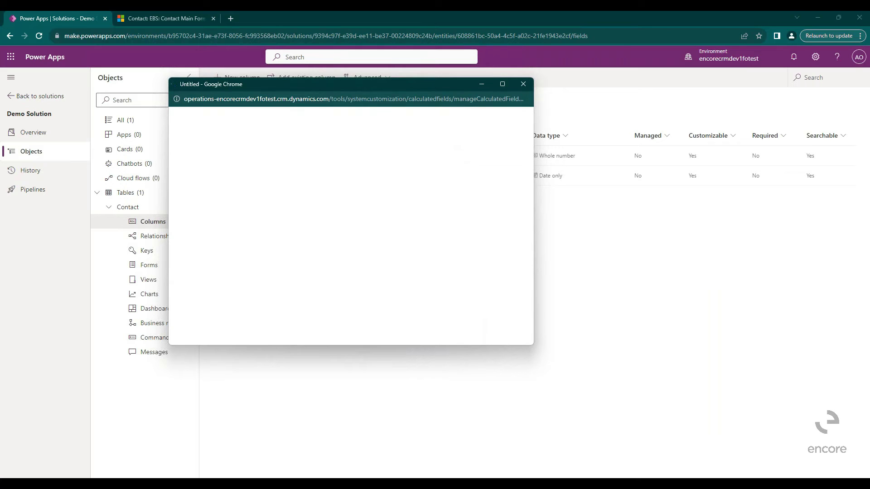
left_click_drag(423, 86, 697, 159)
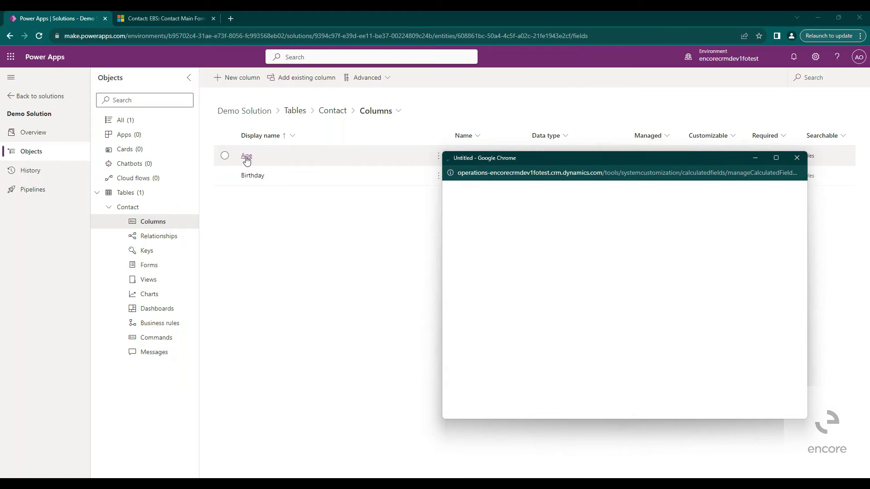
left_click_drag(540, 162, 216, 191)
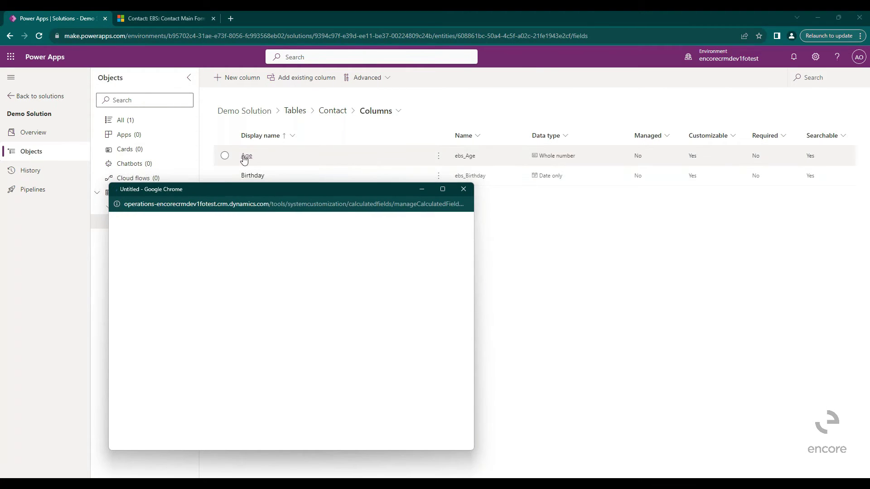
left_click_drag(251, 190, 338, 237)
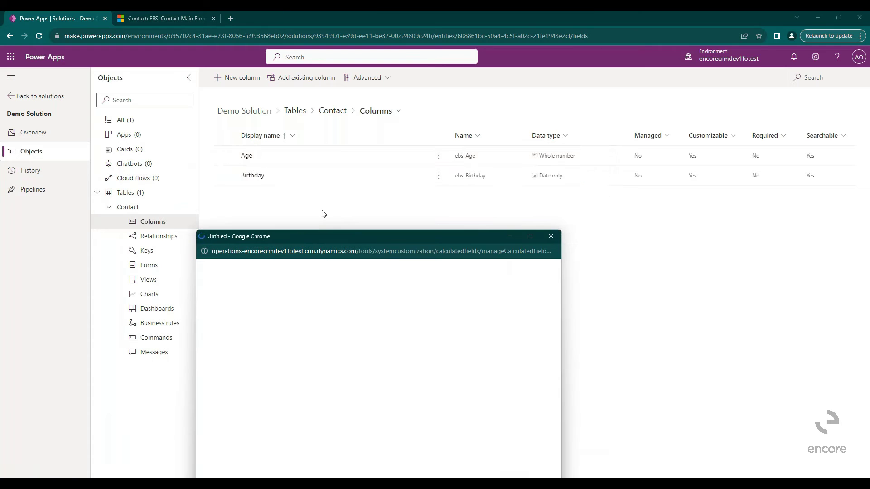
Open the calculated field editor from the Age column's properties
left_click(681, 233)
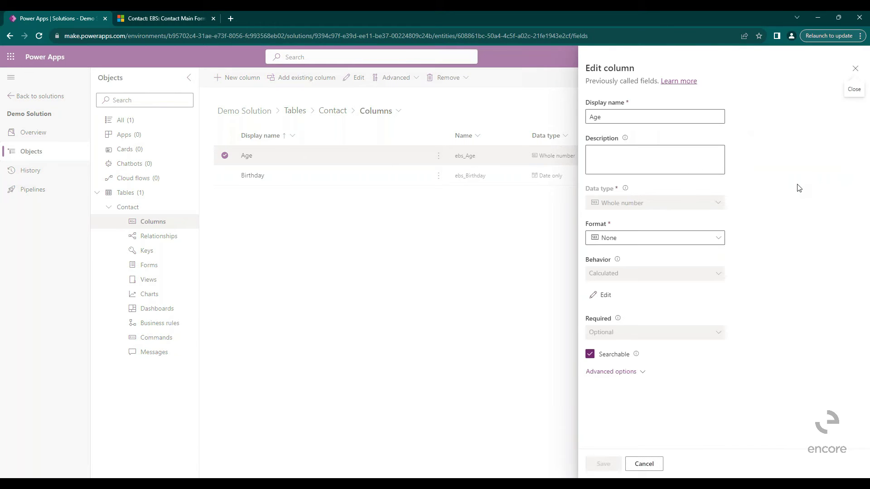
left_click(602, 295)
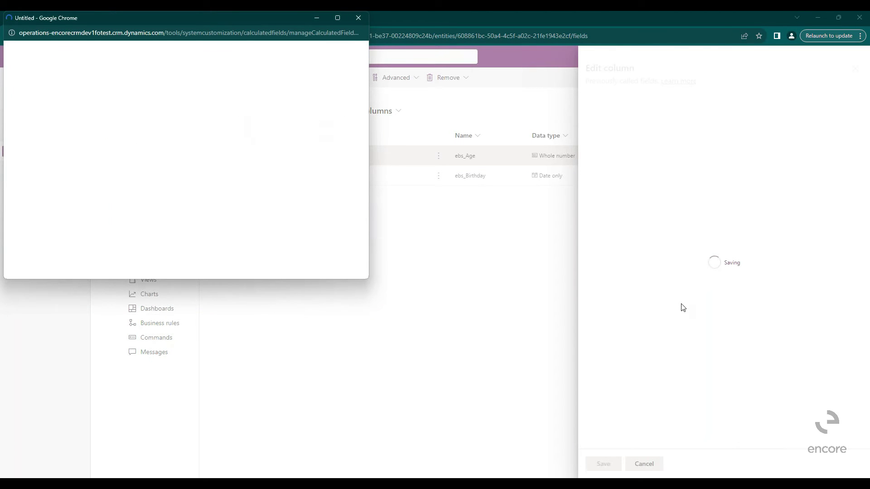
left_click_drag(83, 18, 260, 84)
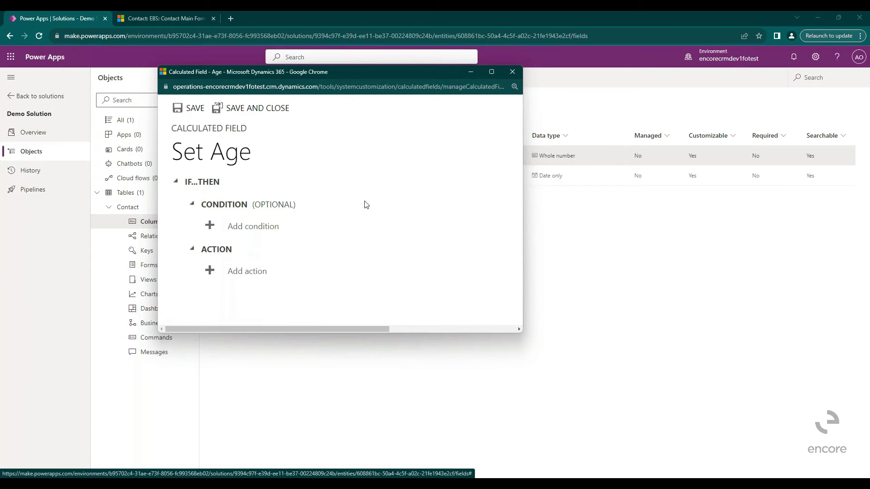
left_click(263, 229)
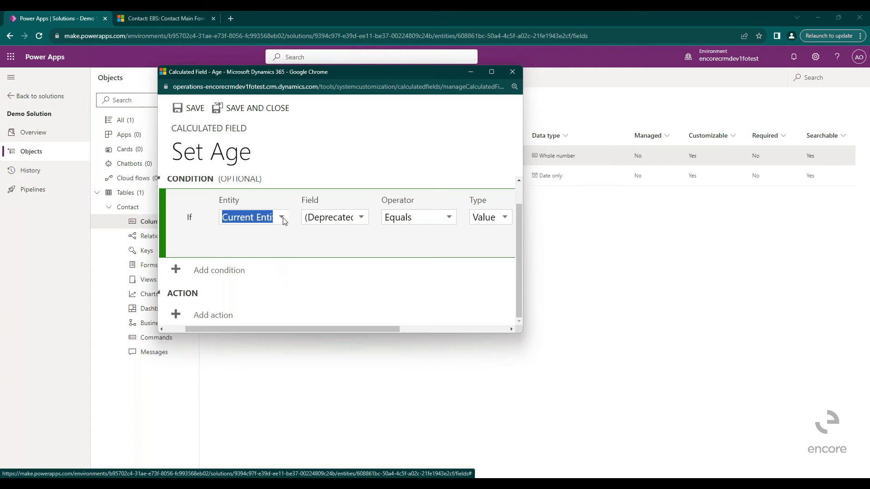
left_click(365, 221)
left_click(366, 221)
scroll(379, 284, "down", 5)
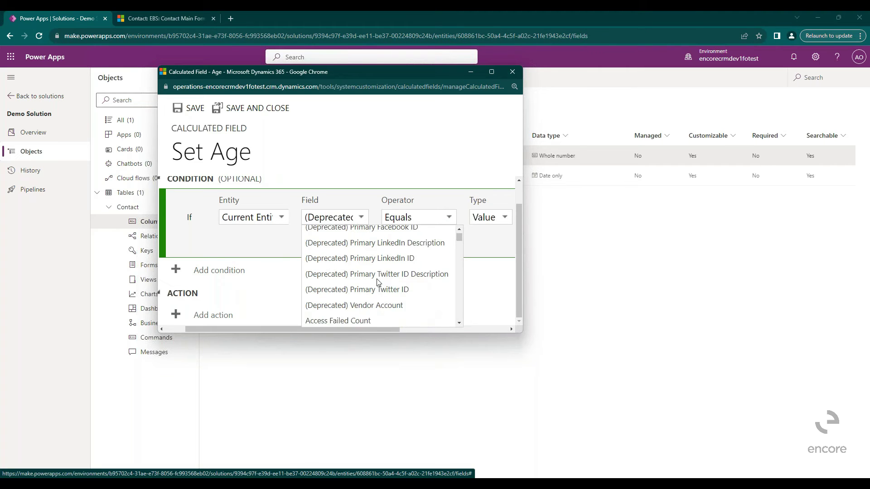
scroll(378, 284, "down", 12)
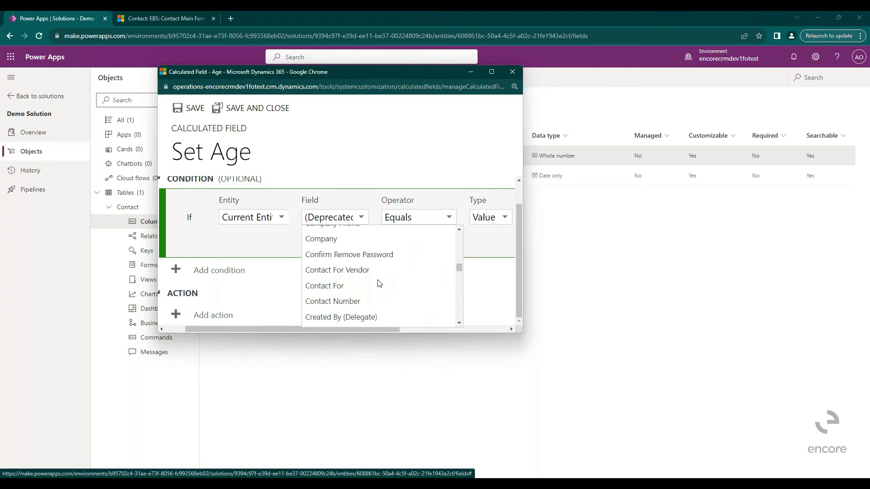
scroll(378, 290, "up", 3)
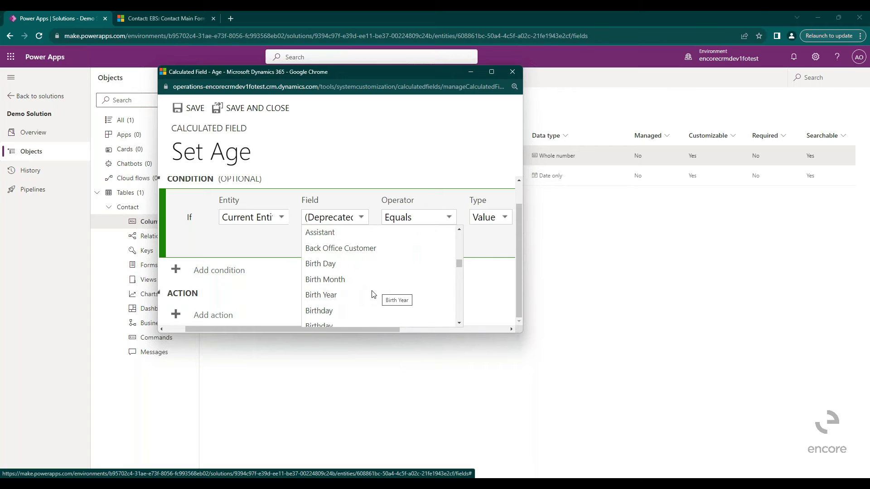
scroll(374, 297, "down", 1)
scroll(374, 298, "down", 1)
left_click(330, 274)
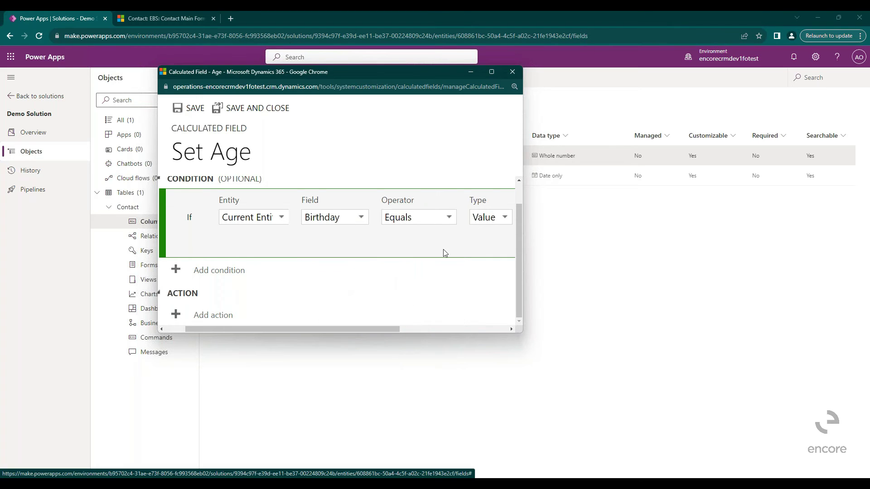
left_click(450, 217)
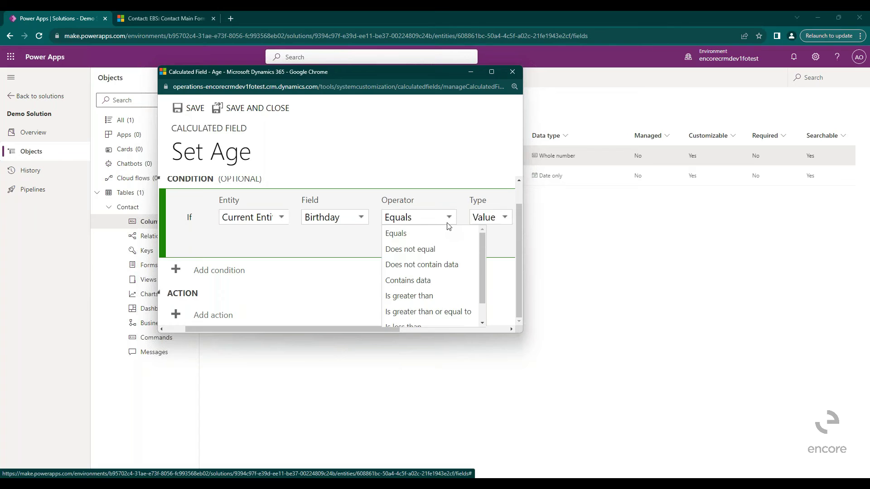
left_click(423, 280)
left_click_drag(374, 329, 488, 322)
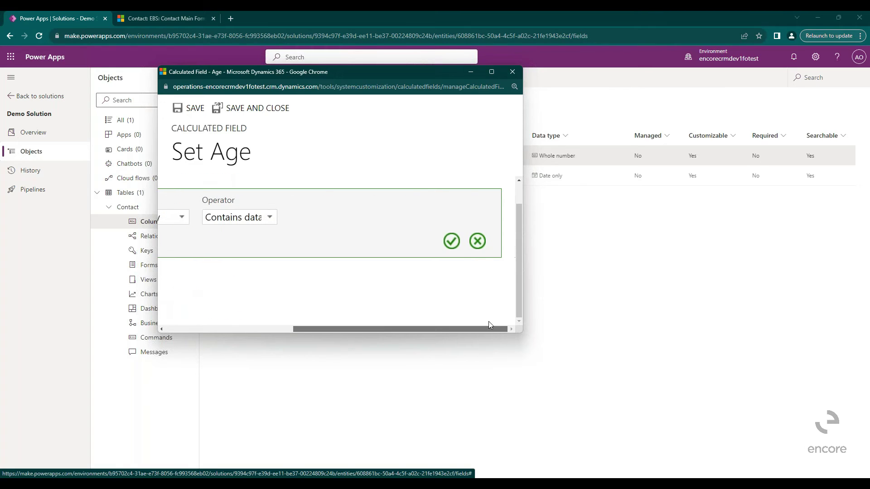
left_click(477, 241)
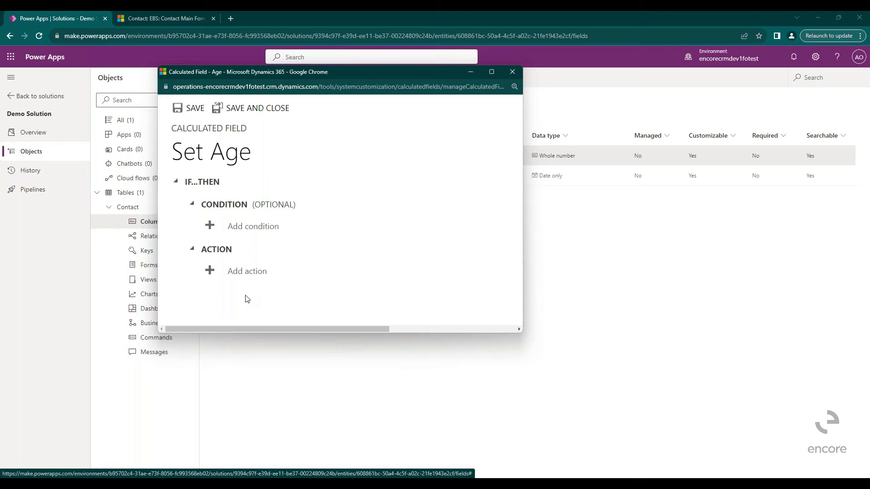
Add an action to the Age calculation and insert the DIFFINYEARS function in its formula
left_click(252, 270)
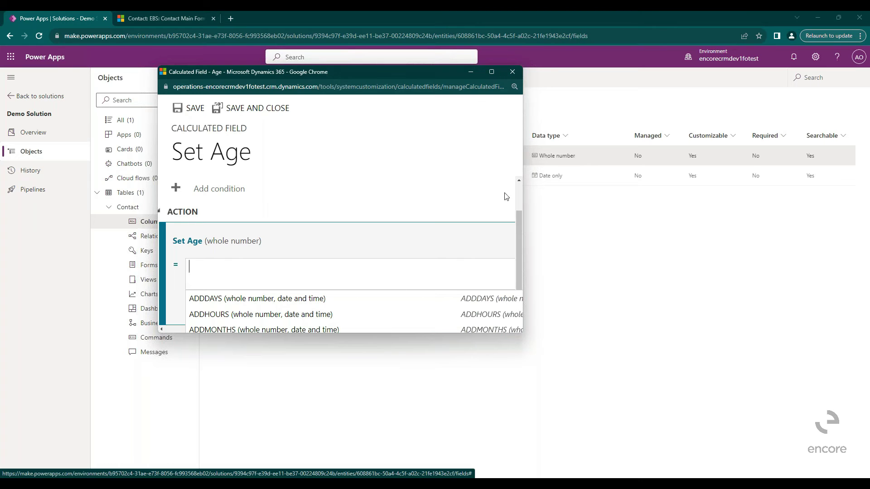
left_click(490, 72)
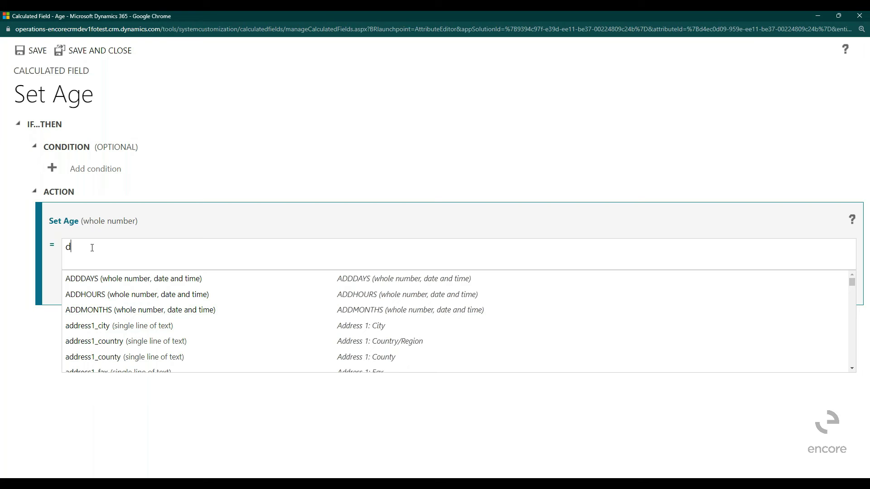
type("ff")
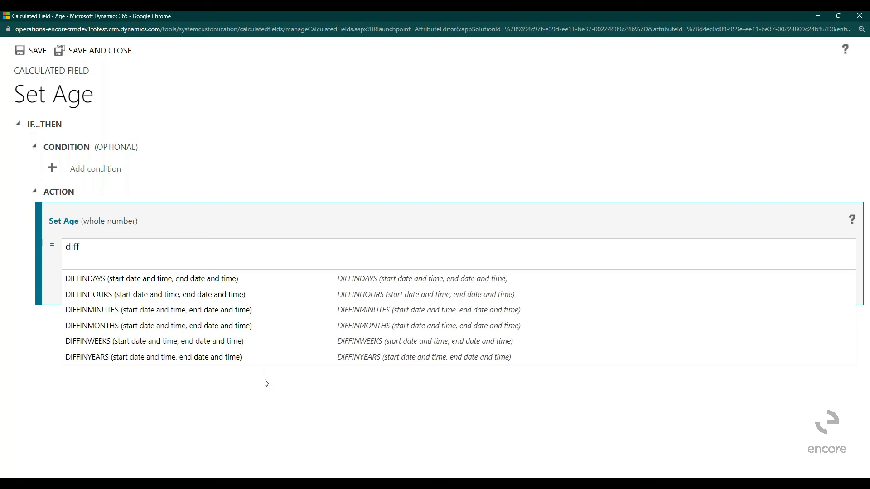
left_click(238, 361)
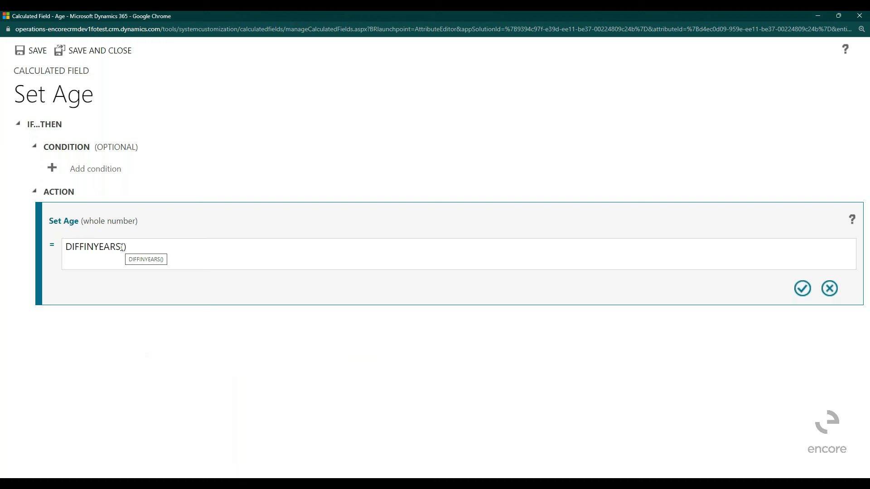
Complete the formula as DIFFINYEARS(ebs_birthday,NOW()), then save and close the calculated field
type("ebs")
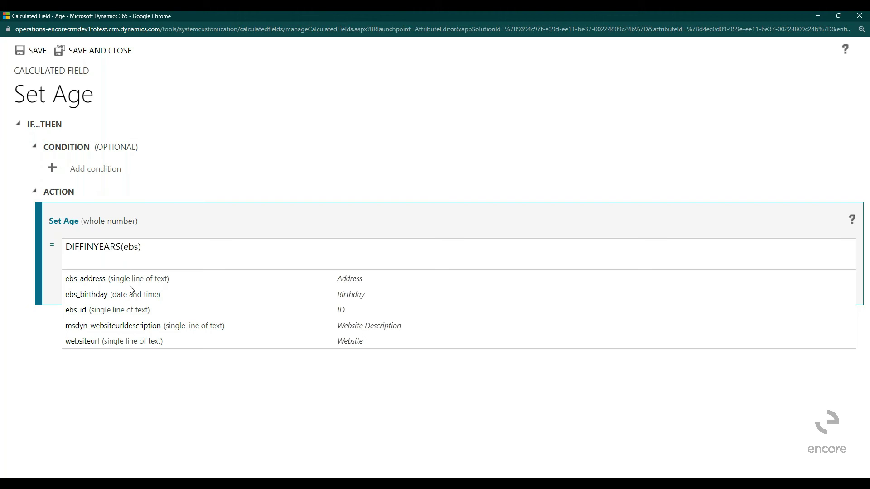
left_click(108, 297)
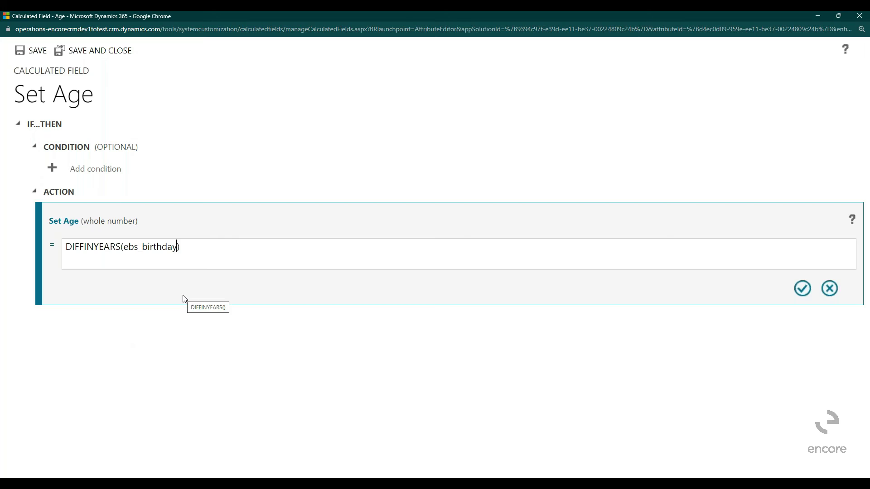
type(",")
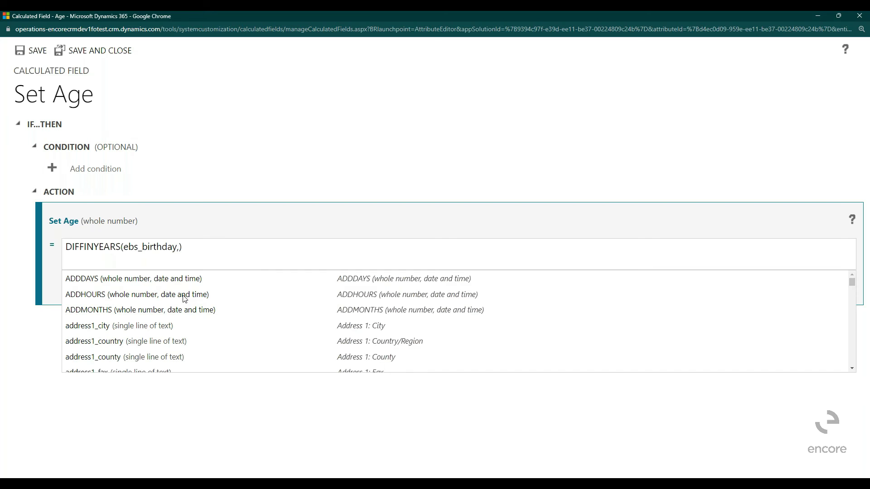
type("no")
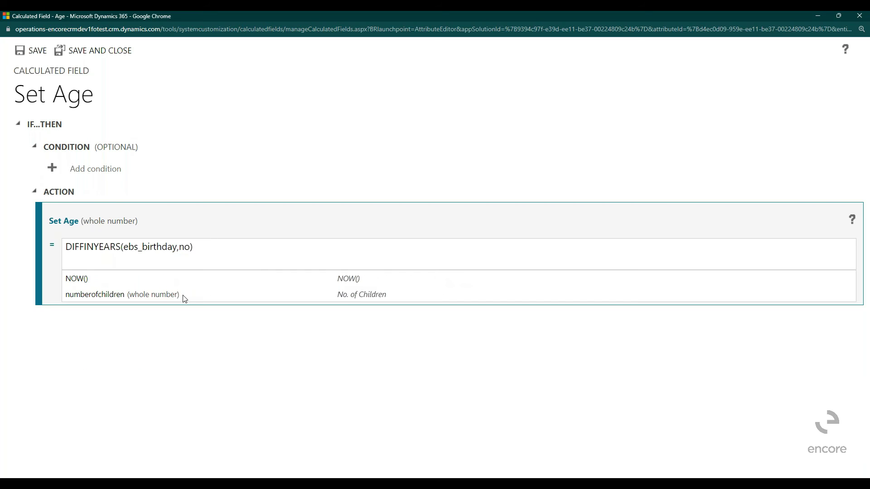
left_click(86, 280)
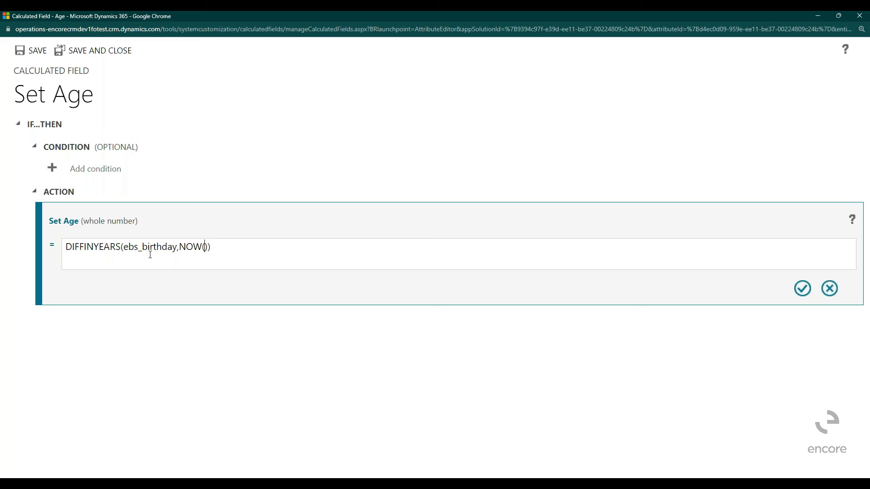
left_click(805, 292)
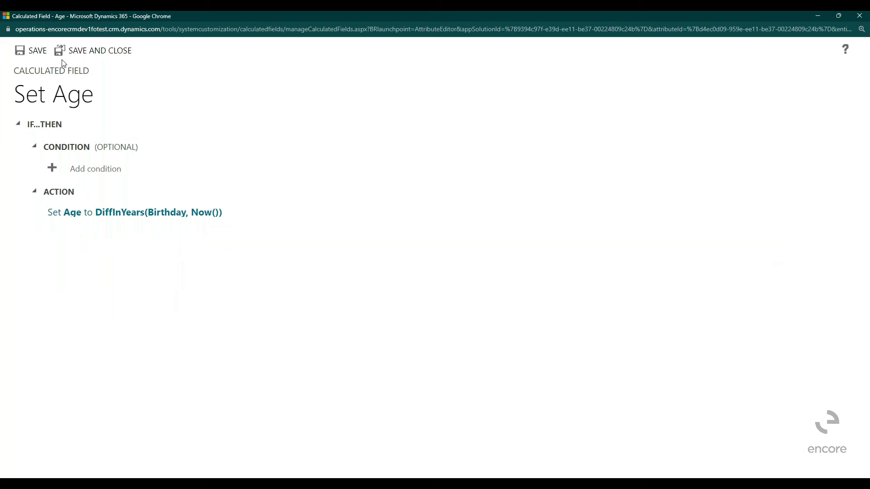
left_click(117, 54)
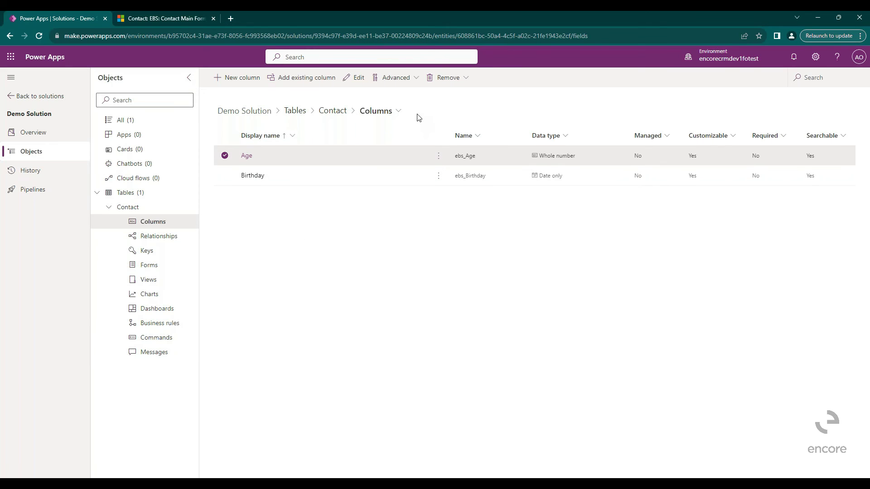
Open the EBS: Contact Main Form (2 Col) from the Contact table's forms for editing
left_click(401, 115)
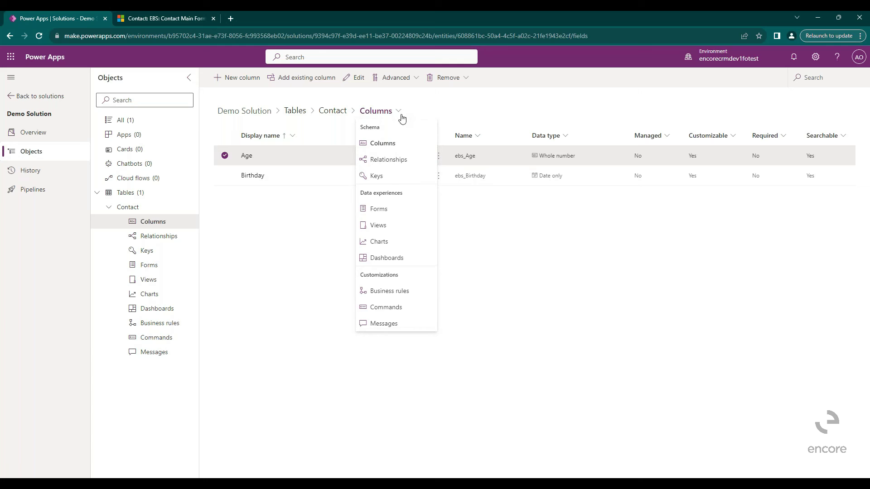
left_click(388, 212)
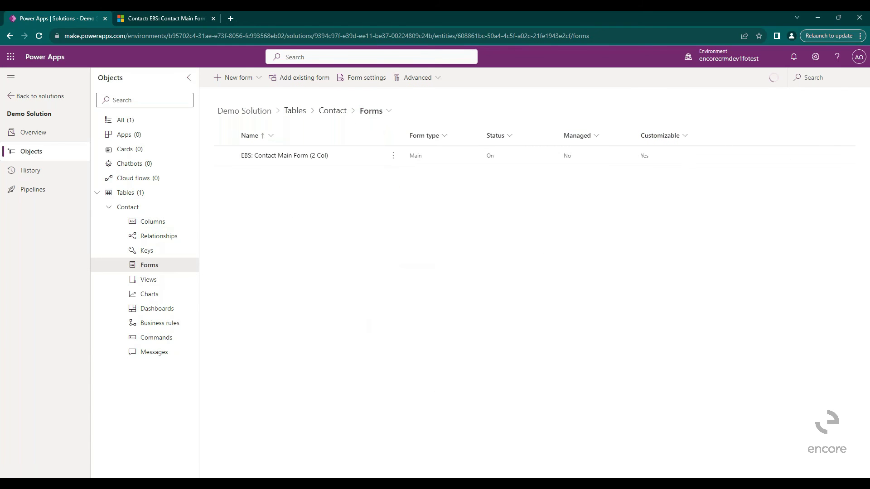
left_click(299, 158)
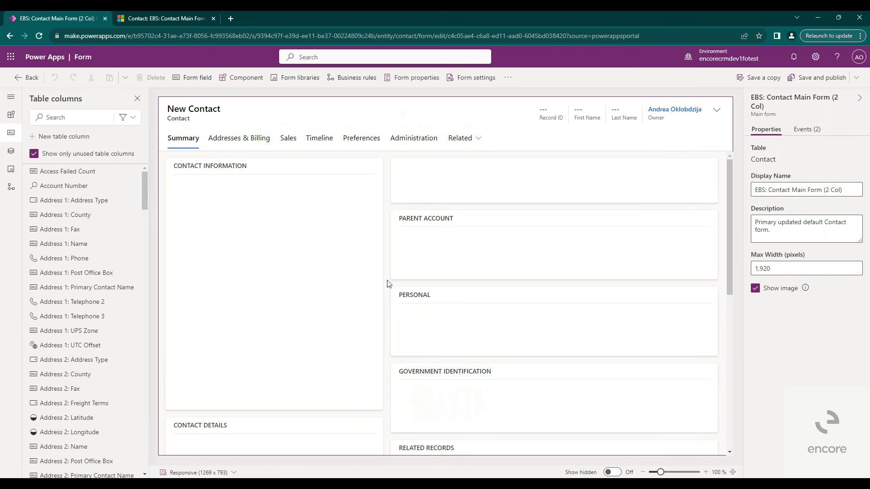
Place the Age column above Birthday in the Personal section of the form's Summary tab, and save and publish the form
scroll(387, 283, "down", 2)
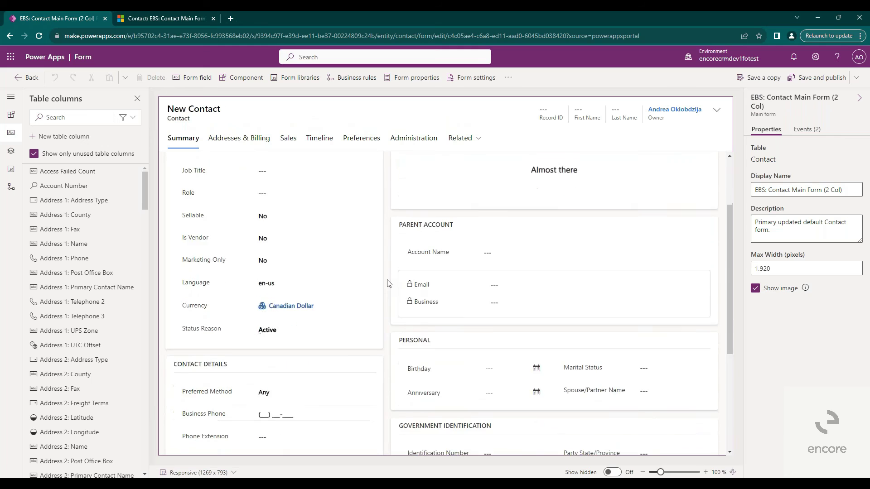
scroll(387, 283, "down", 2)
scroll(84, 281, "down", 1)
scroll(82, 288, "down", 10)
mouse_move(83, 288)
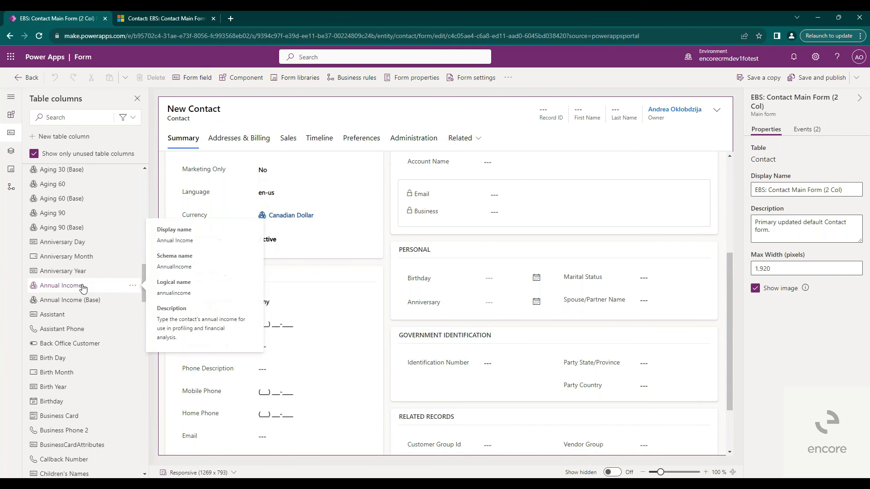
scroll(73, 272, "up", 3)
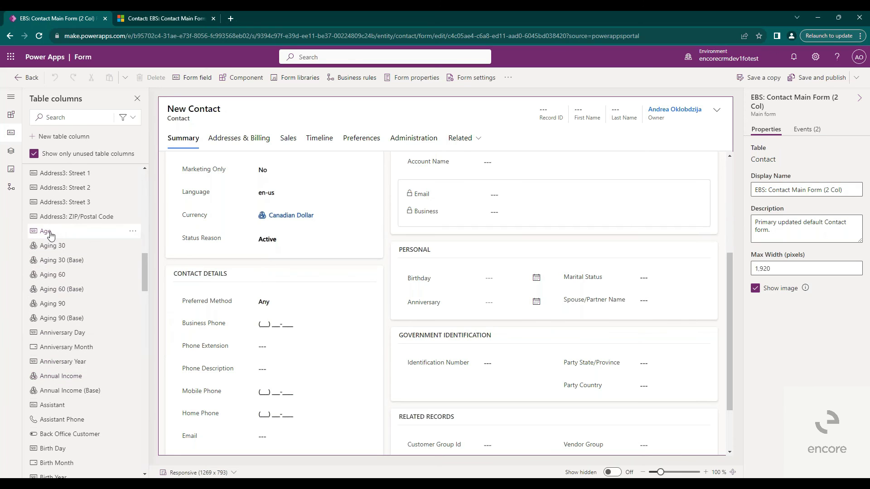
left_click_drag(51, 235, 449, 274)
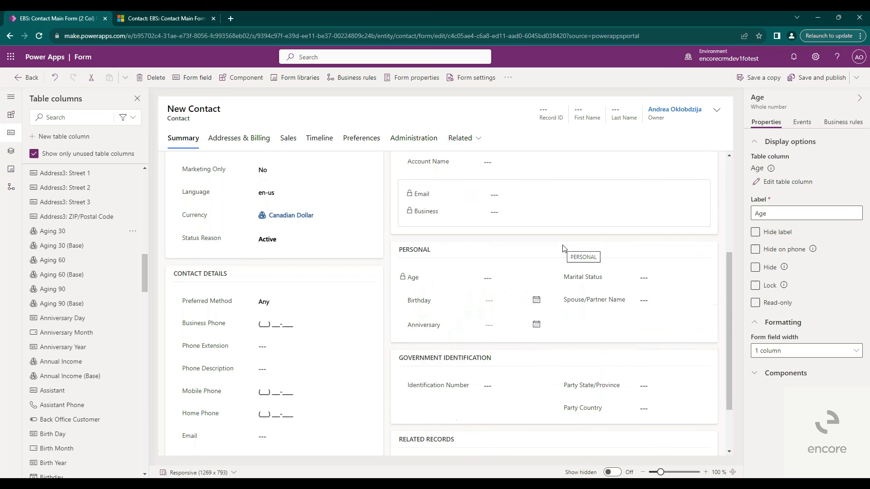
left_click(820, 78)
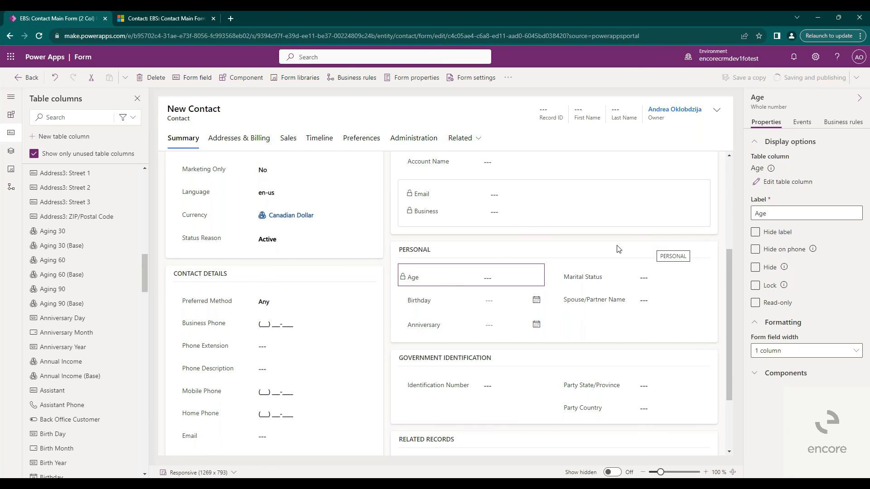
left_click(574, 244)
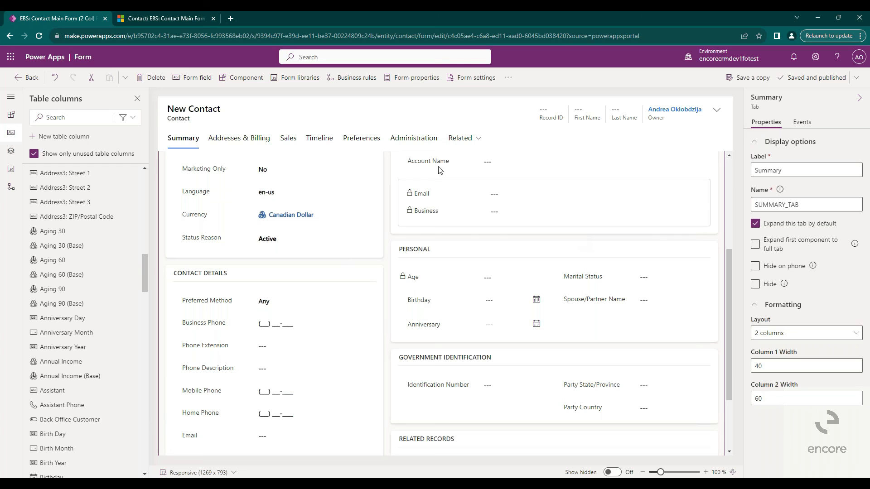
Switch to the contact record in Dynamics 365, reload it and check the Age field in the Personal section
left_click(147, 19)
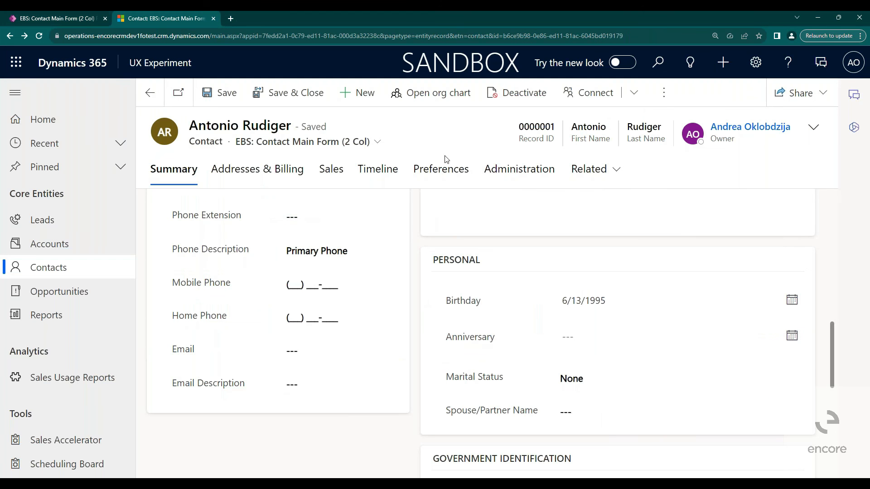
key("F5")
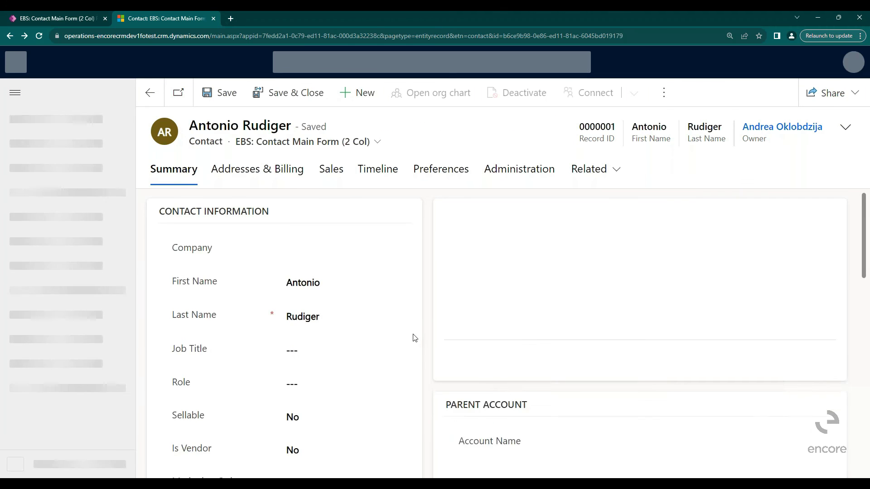
scroll(432, 332, "down", 4)
scroll(438, 330, "down", 5)
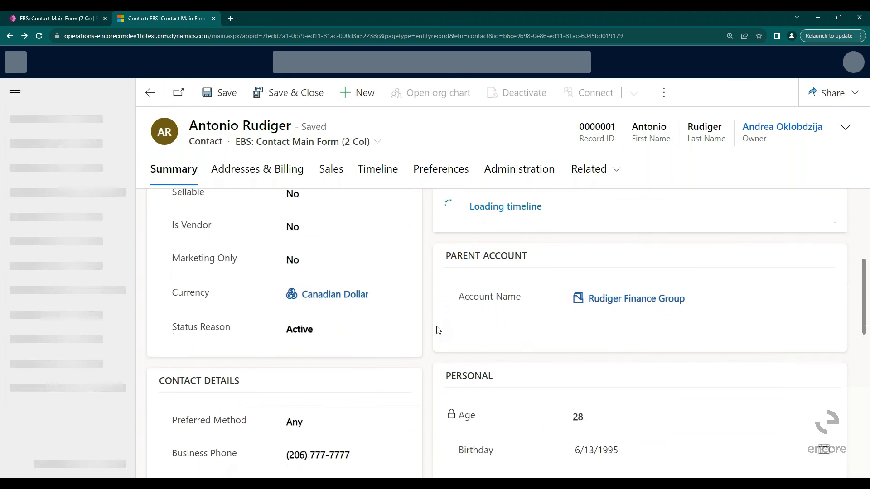
scroll(437, 331, "down", 2)
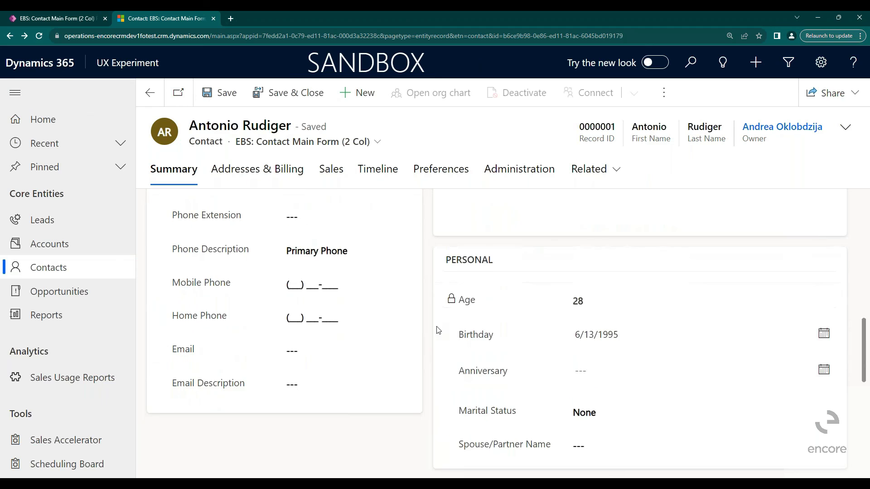
scroll(543, 324, "down", 1)
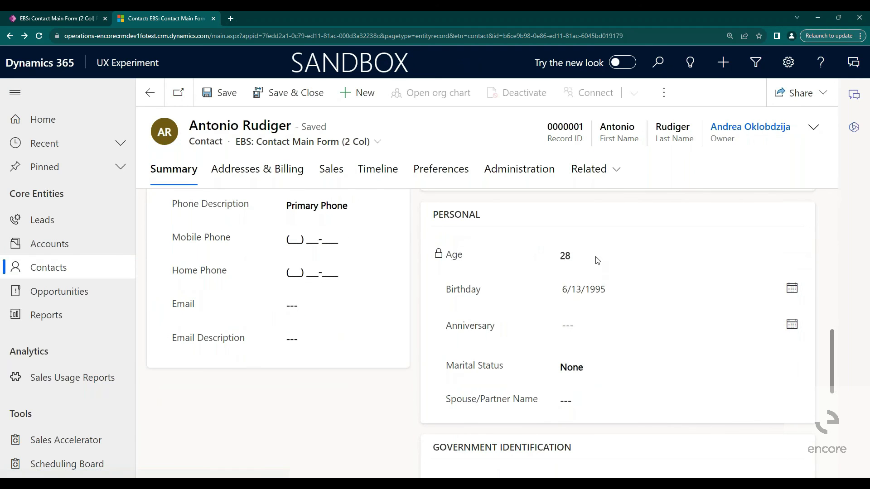